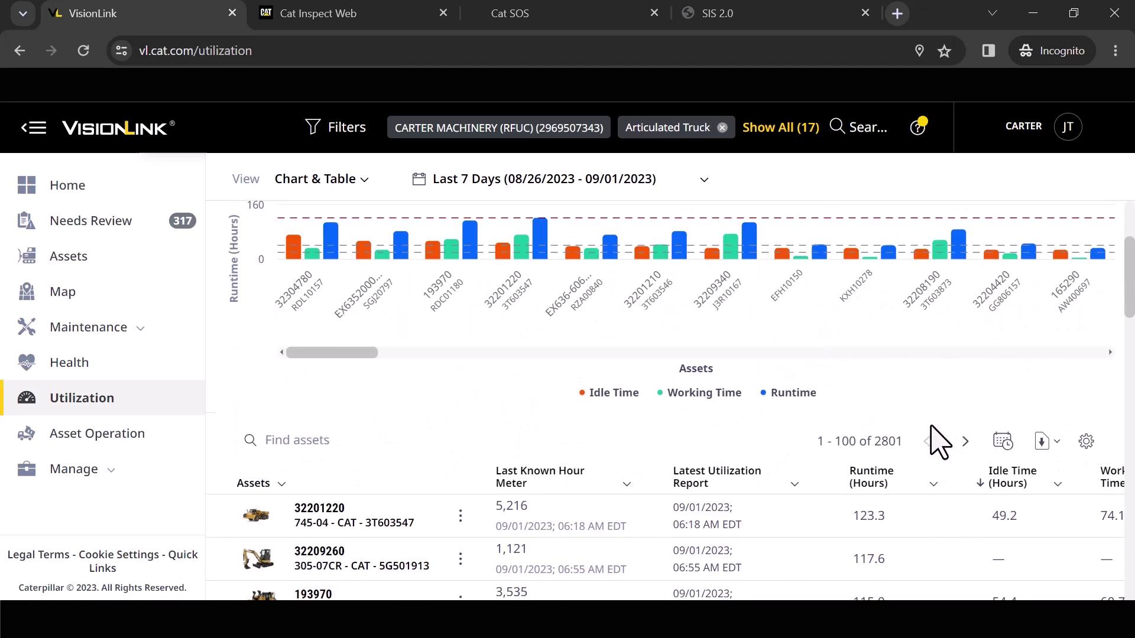
Open the sort options for the Idle Time (Hours) column in the asset table
{"action": "left_click", "coordinate": [980, 482]}
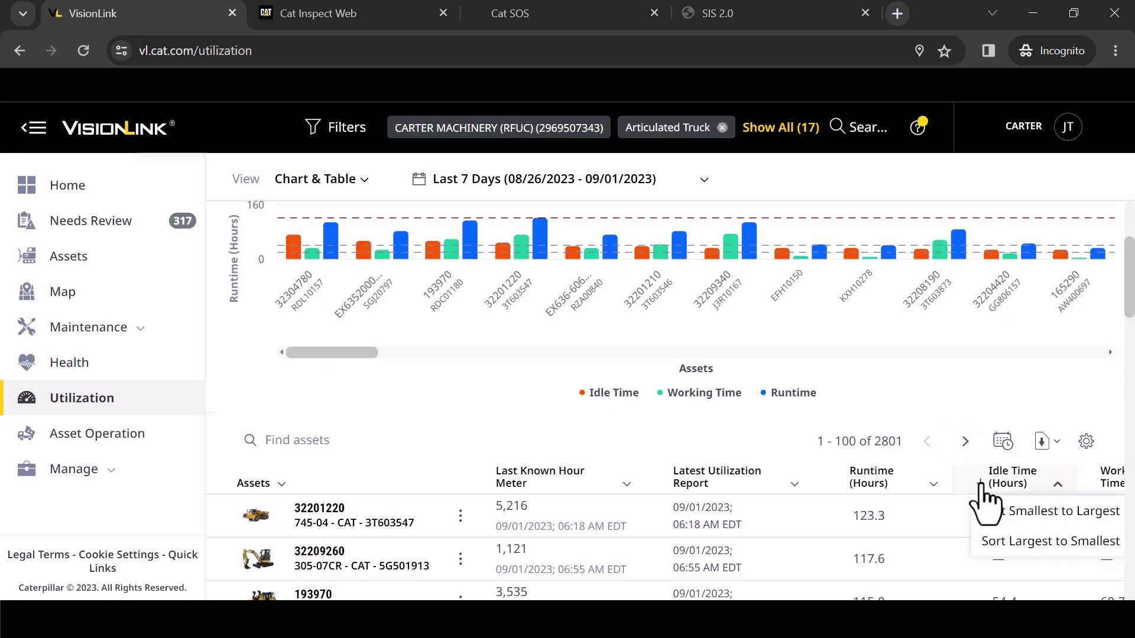
Sort the assets by Idle Time (Hours), largest to smallest
{"action": "left_click", "coordinate": [997, 551]}
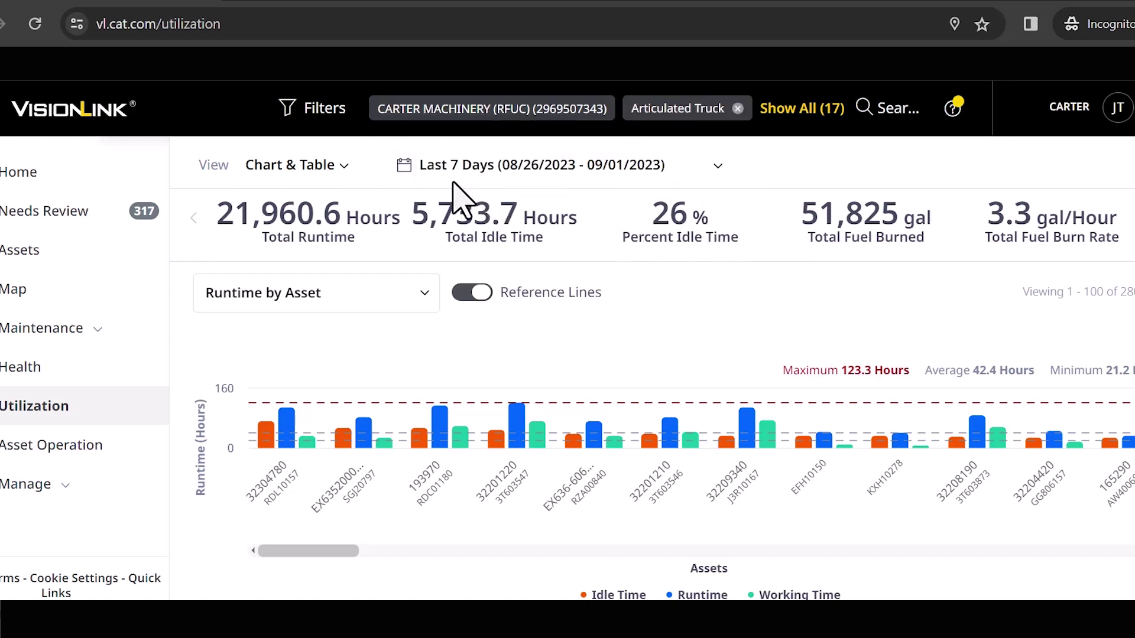
Open the asset Filters panel listing the 16 selected Product Family types
{"action": "left_click", "coordinate": [313, 124]}
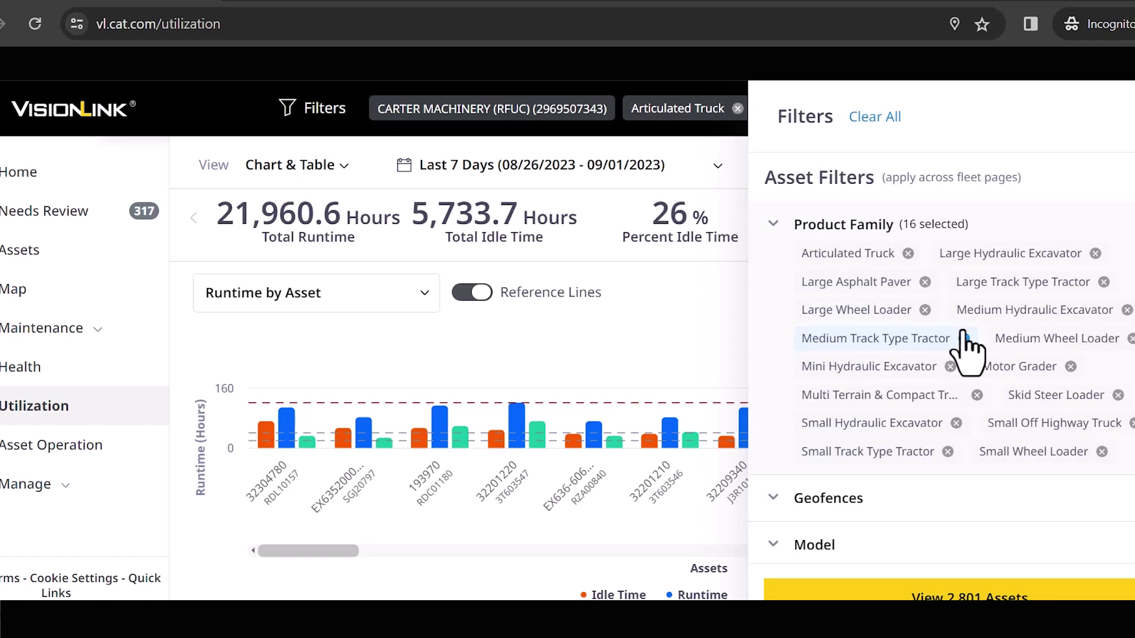
{"action": "scroll", "coordinate": [967, 349], "scroll_direction": "down", "scroll_amount": 3}
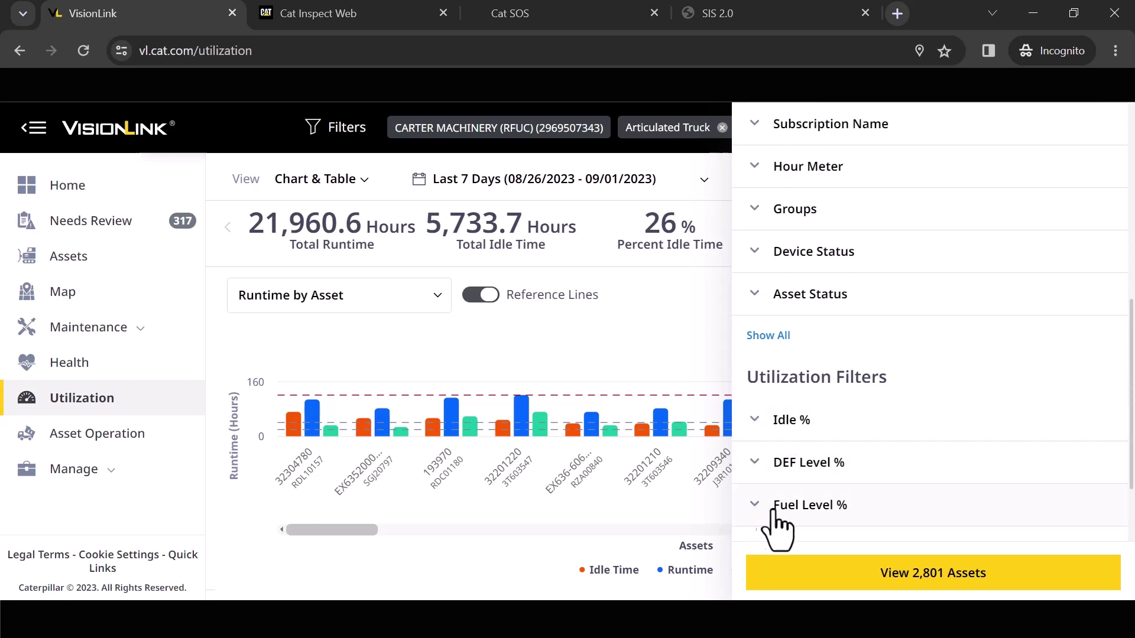
{"action": "left_click", "coordinate": [685, 325]}
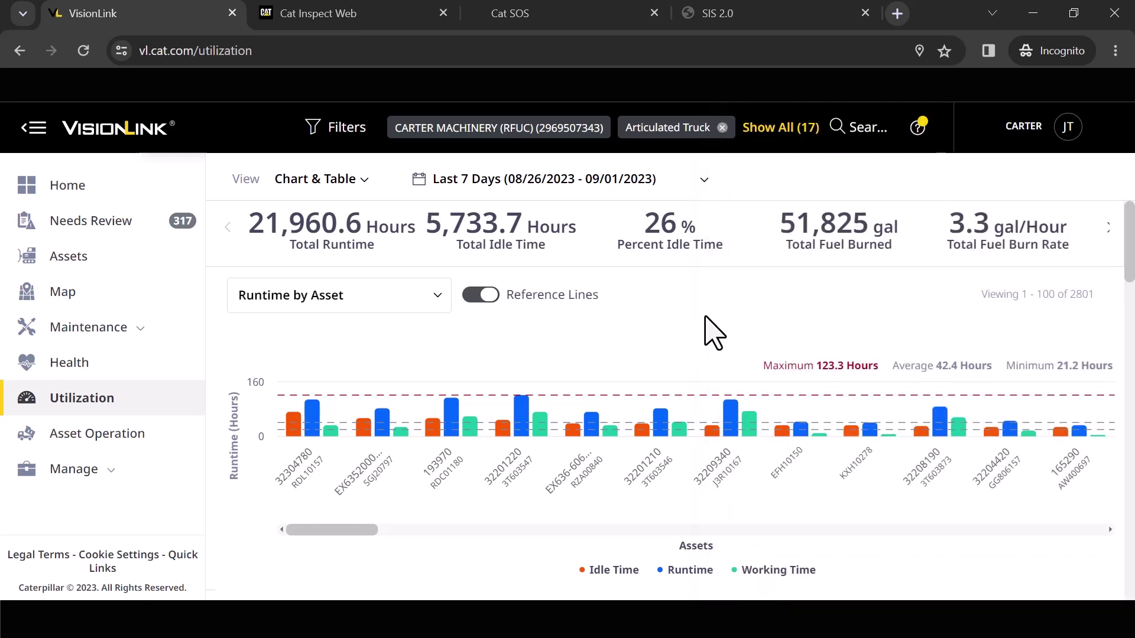
{"action": "scroll", "coordinate": [860, 328], "scroll_direction": "down", "scroll_amount": 5}
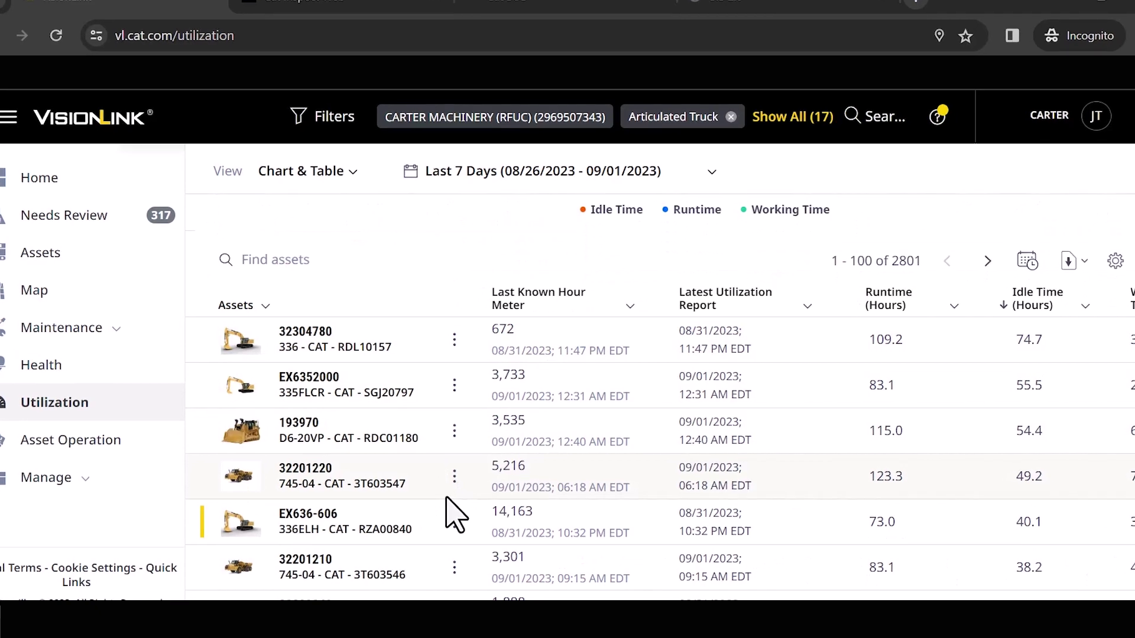
{"action": "scroll", "coordinate": [851, 510], "scroll_direction": "up", "scroll_amount": 2}
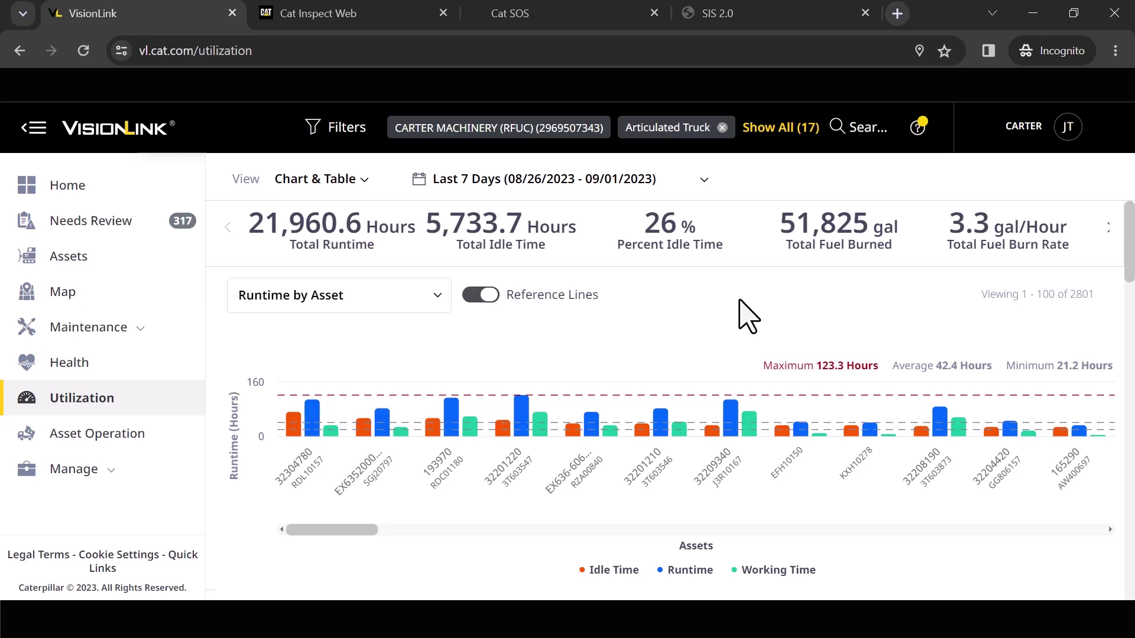
Check the asset table's Download format options, then dismiss them
{"action": "scroll", "coordinate": [740, 300], "scroll_direction": "down", "scroll_amount": 3}
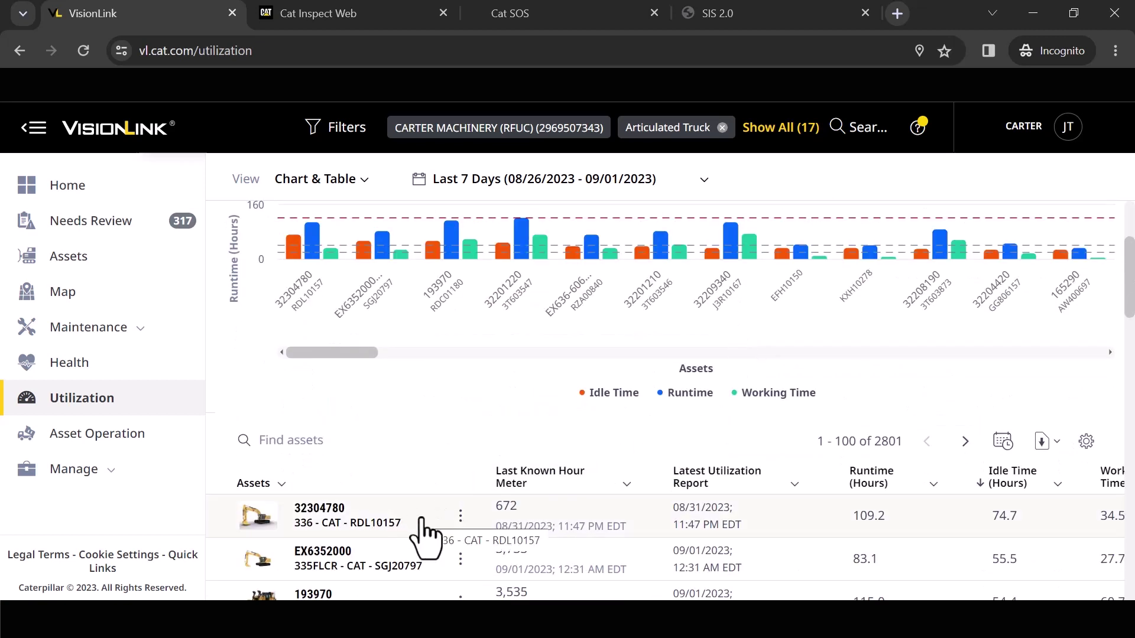
{"action": "left_click", "coordinate": [1044, 448]}
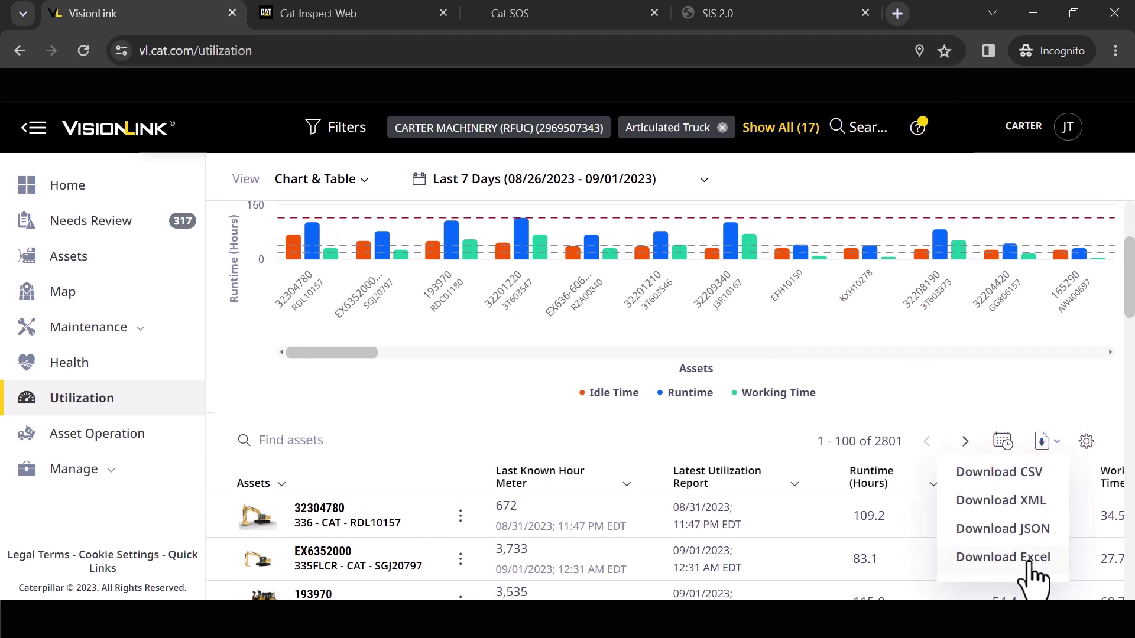
{"action": "left_click", "coordinate": [1036, 395]}
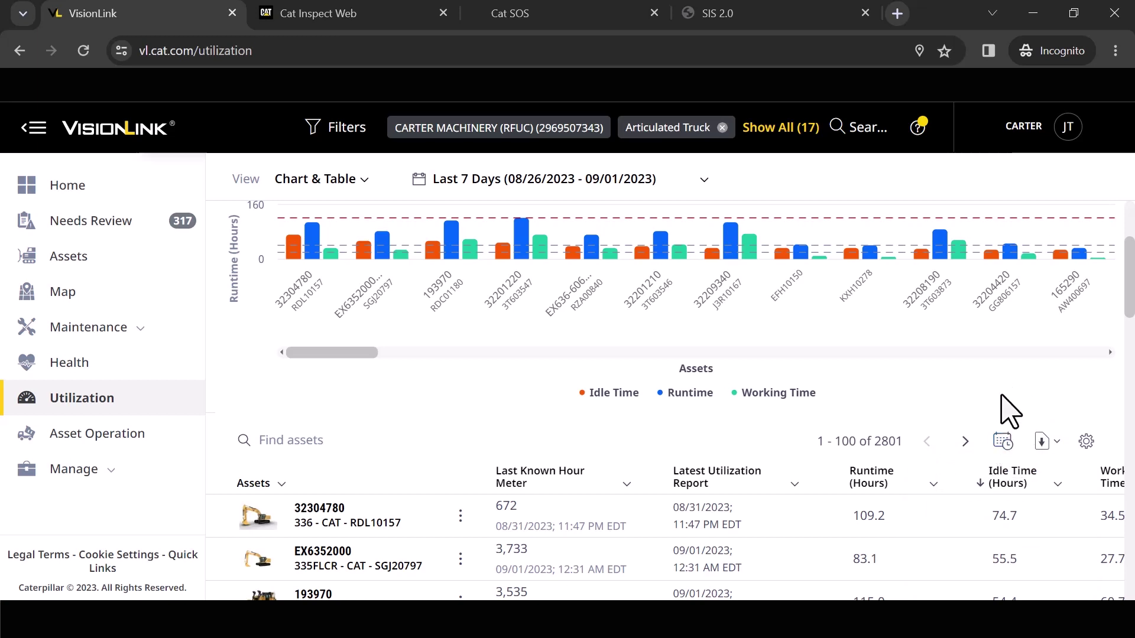
Turn off the runtime chart's reference lines, keeping the Runtime by Asset chart type
{"action": "scroll", "coordinate": [1010, 411], "scroll_direction": "up", "scroll_amount": 3}
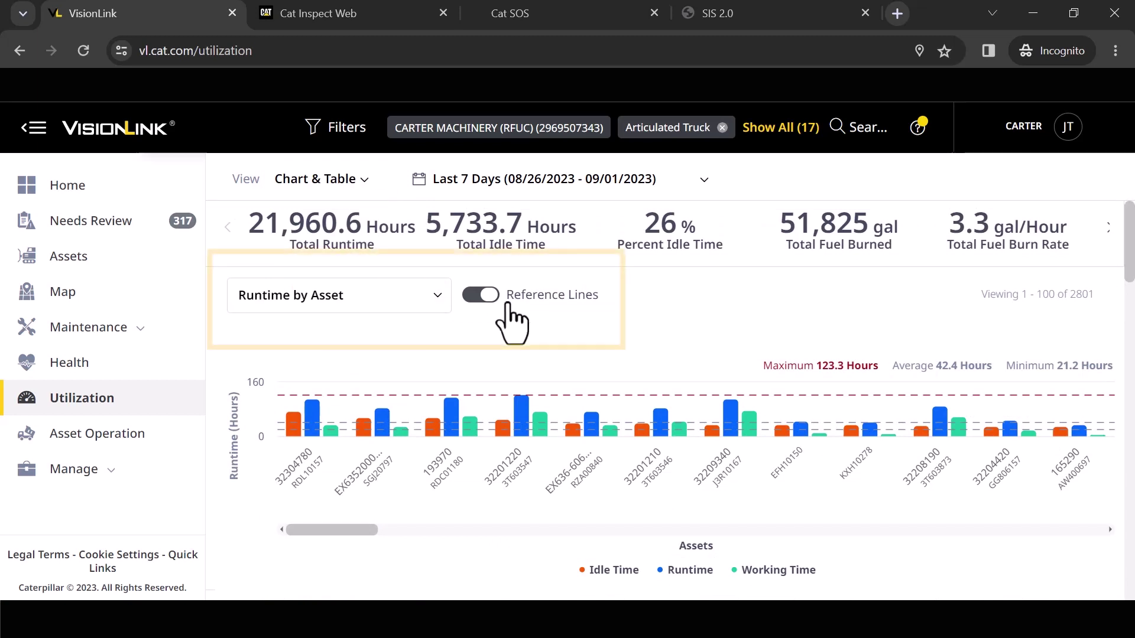
{"action": "left_click", "coordinate": [483, 295]}
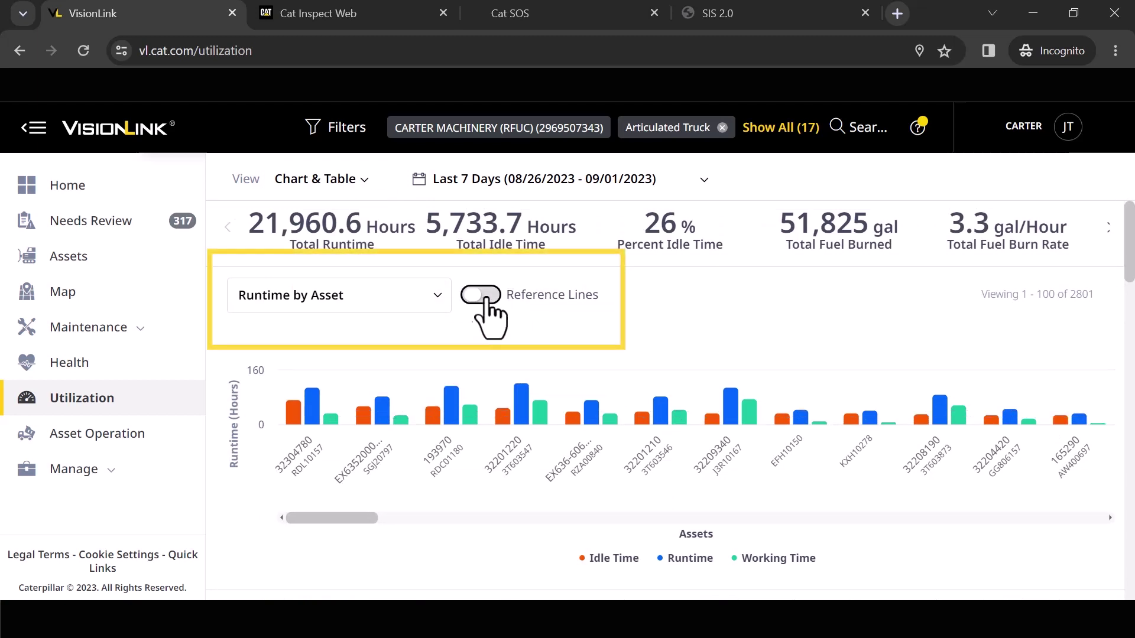
{"action": "left_click", "coordinate": [437, 296]}
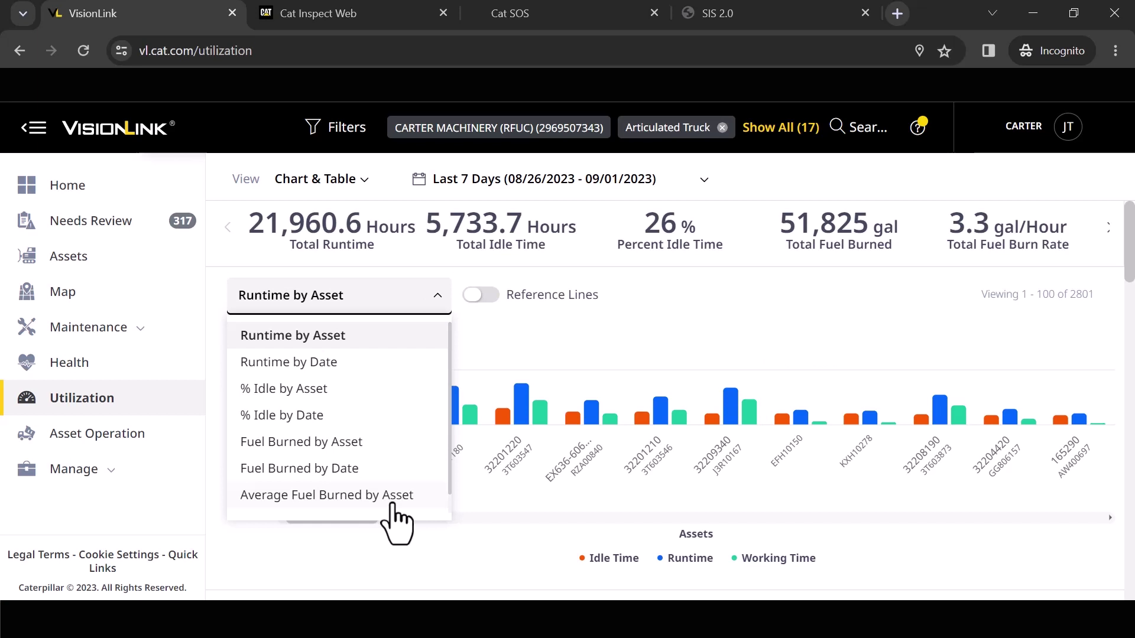
{"action": "left_click", "coordinate": [674, 354]}
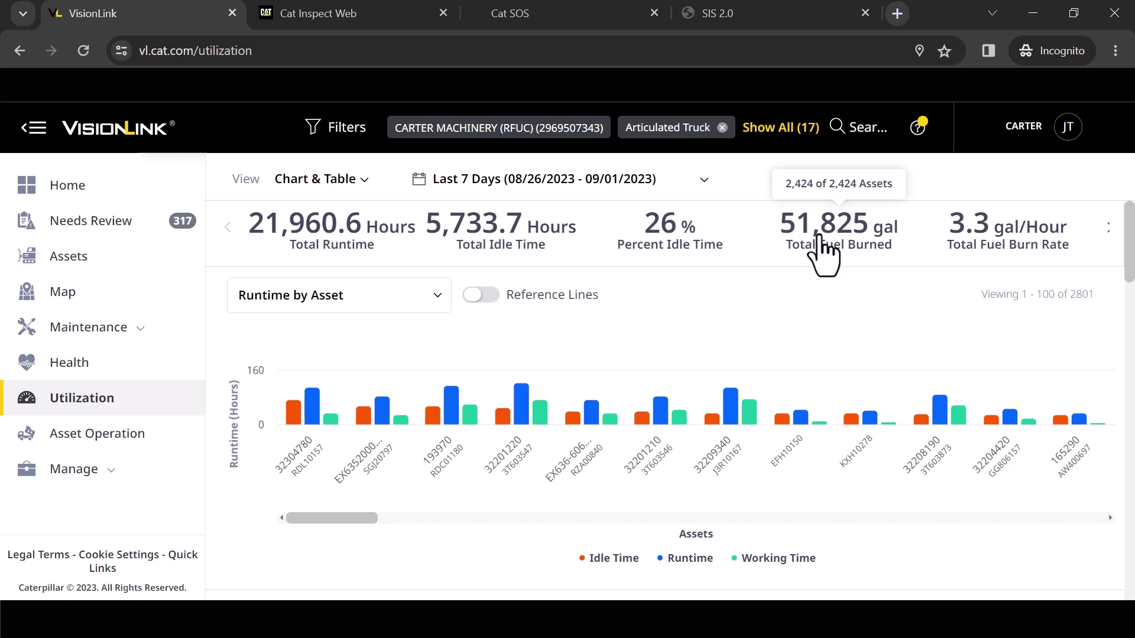
Open Asset Operation and retry loading its asset runtime table
{"action": "left_click", "coordinate": [116, 435]}
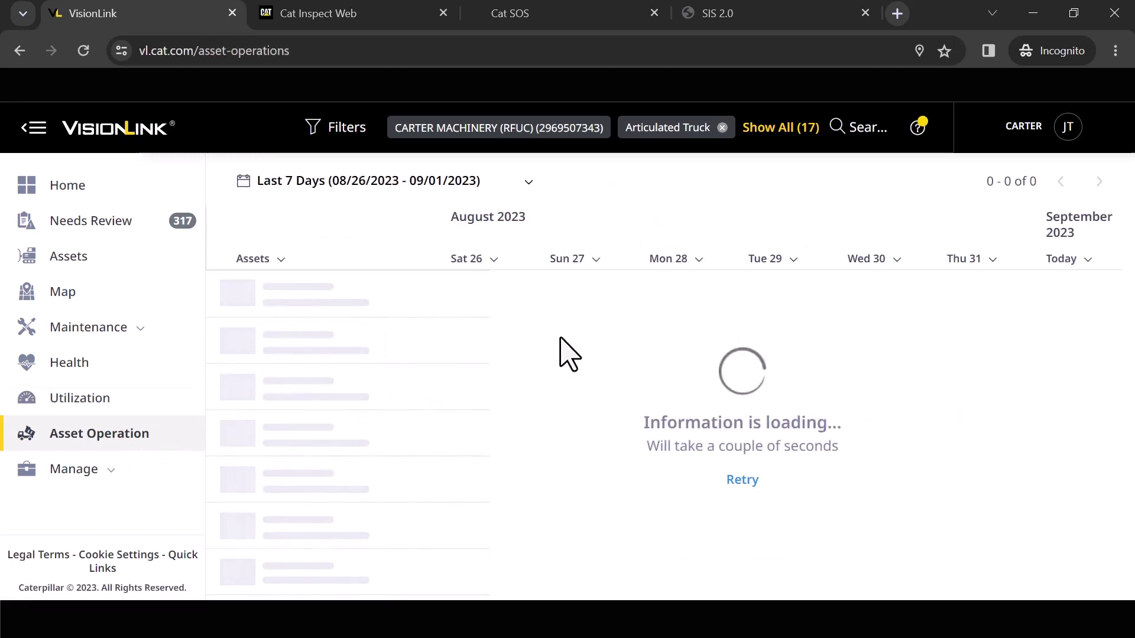
{"action": "left_click", "coordinate": [735, 481]}
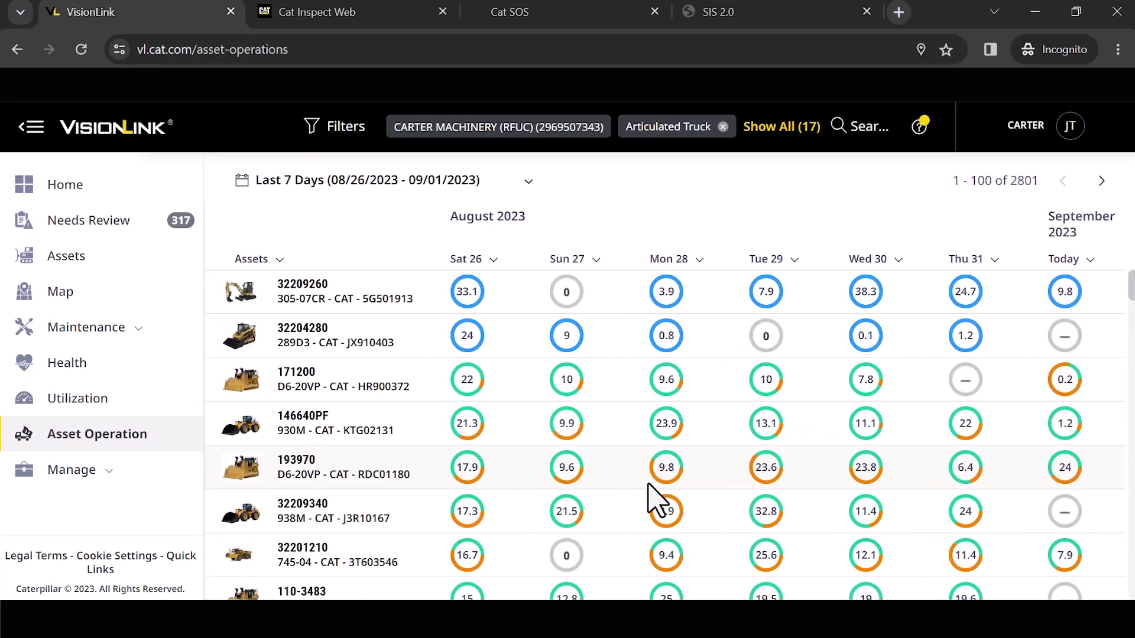
{"action": "mouse_move", "coordinate": [650, 486]}
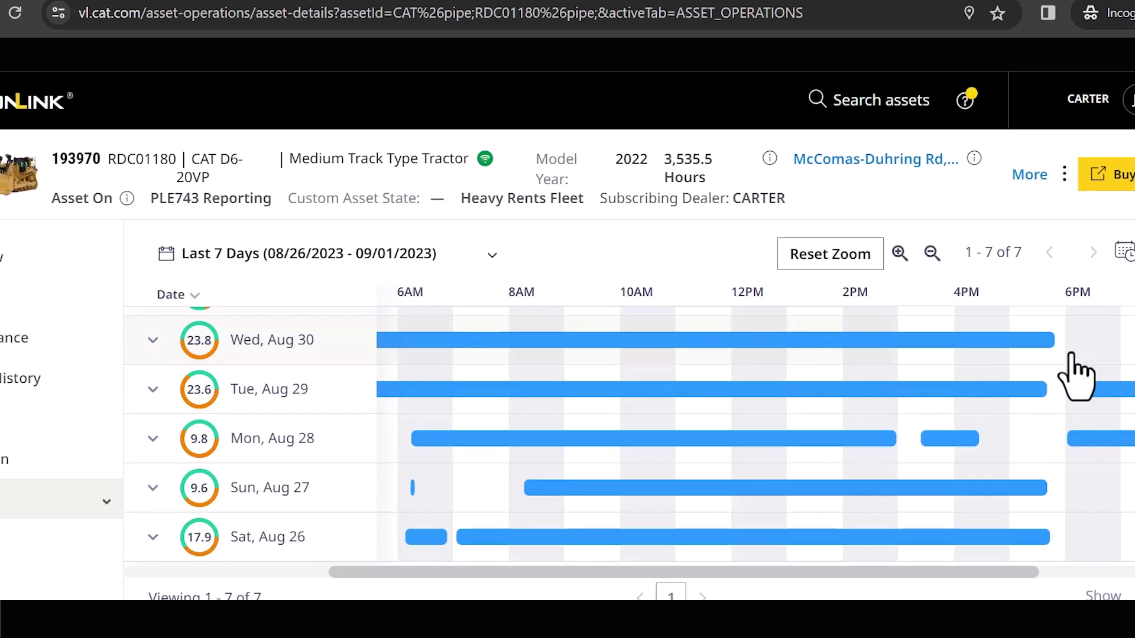
Scroll up to review the daily runtime hours from Aug 26 onward
{"action": "scroll", "coordinate": [1072, 377], "scroll_direction": "up", "scroll_amount": 1}
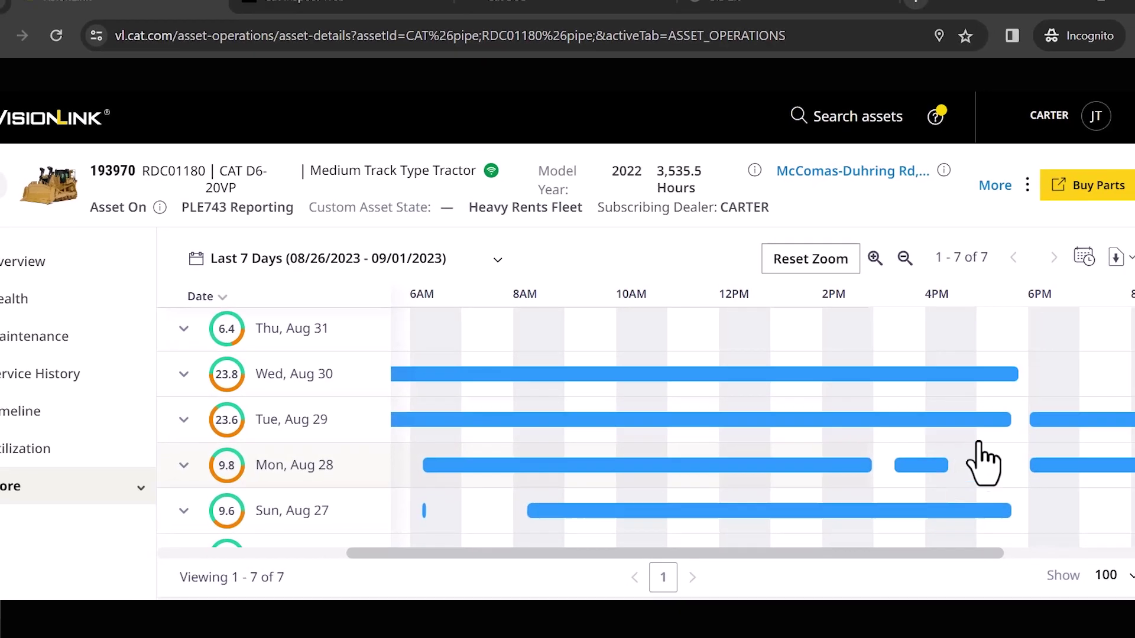
{"action": "scroll", "coordinate": [1068, 361], "scroll_direction": "up", "scroll_amount": 1}
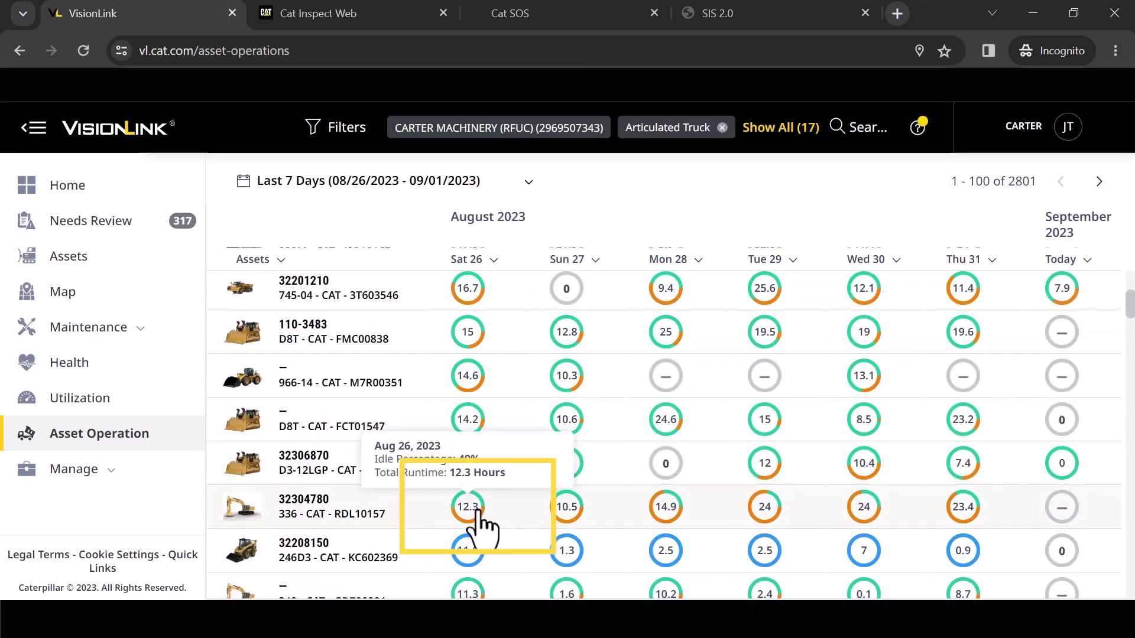
Open excavator 32304780's daily runtime timeline from its 12.3 runtime circle
{"action": "left_click", "coordinate": [477, 509]}
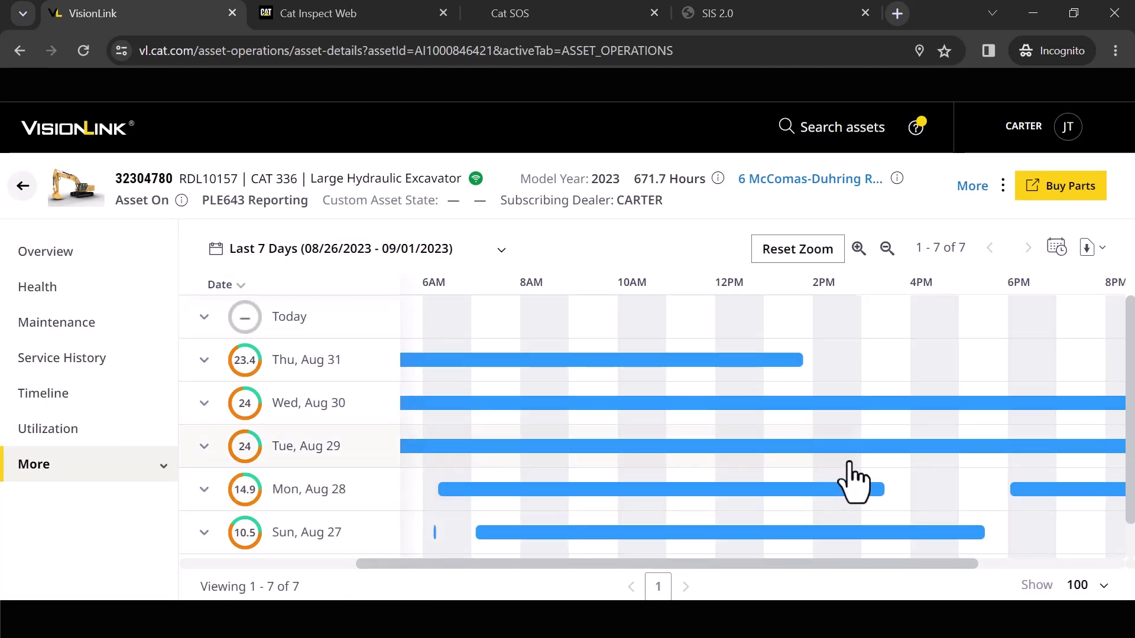
{"action": "mouse_move", "coordinate": [674, 451]}
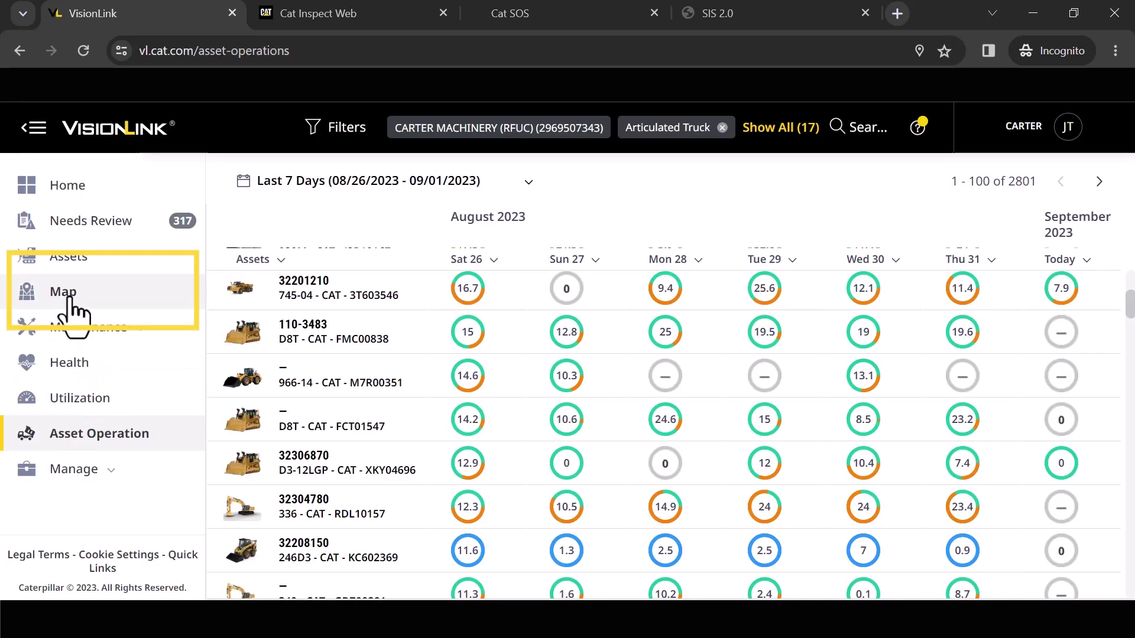
Open the Map and zoom in on Virginia, centring the view on Richmond
{"action": "left_click", "coordinate": [68, 298]}
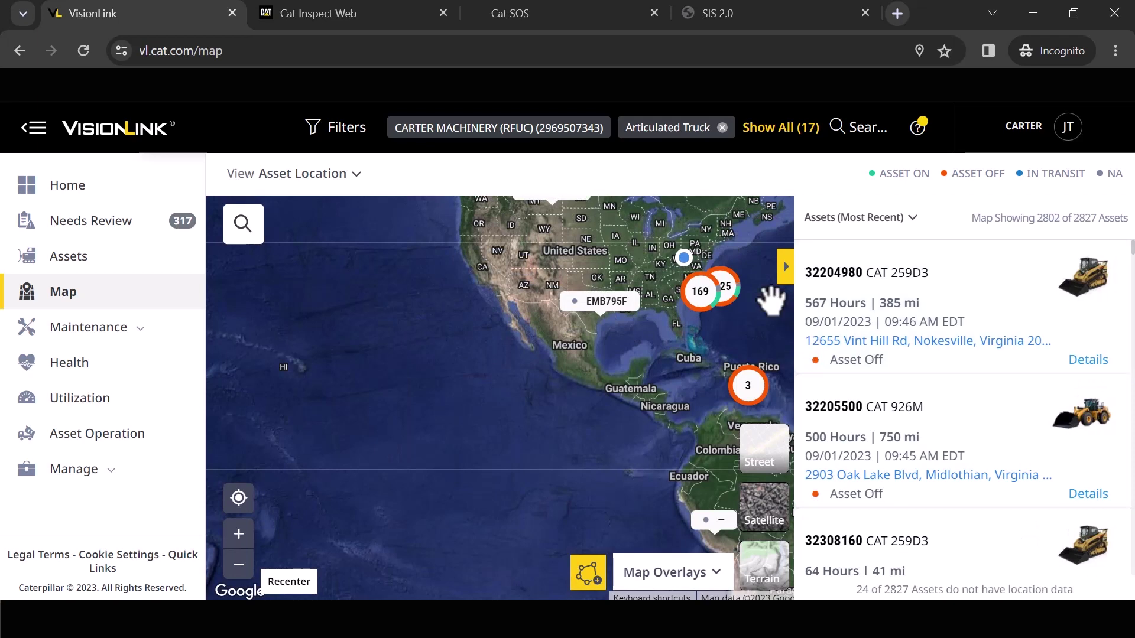
{"action": "left_click", "coordinate": [702, 288]}
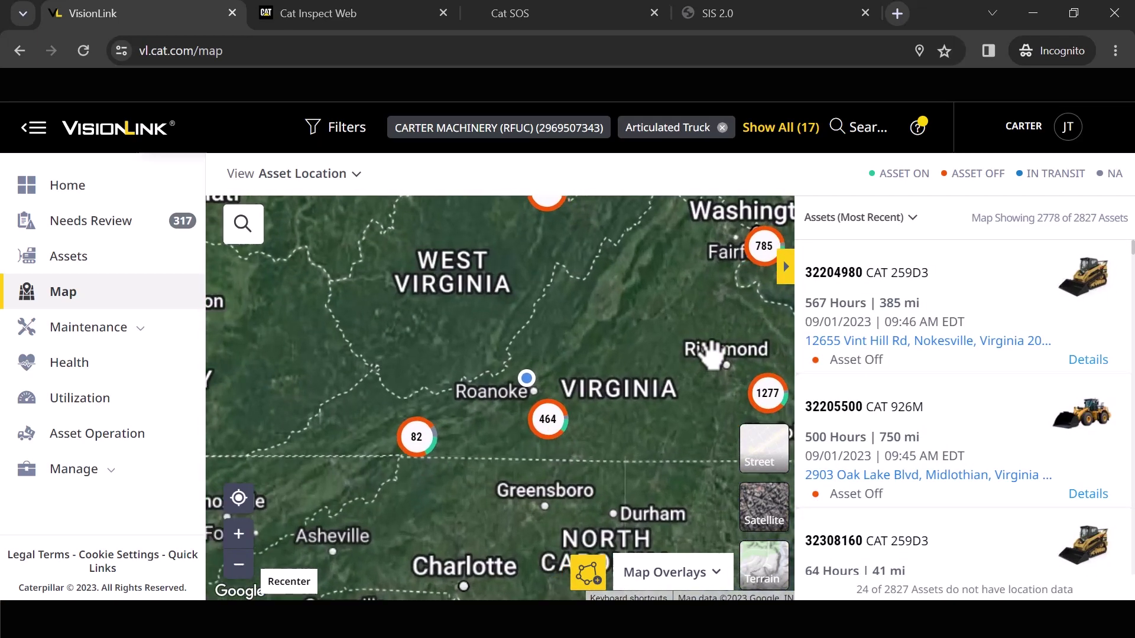
{"action": "scroll", "coordinate": [712, 353], "scroll_direction": "up", "scroll_amount": 2}
{"action": "left_click_drag", "start_coordinate": [742, 353], "coordinate": [615, 343]}
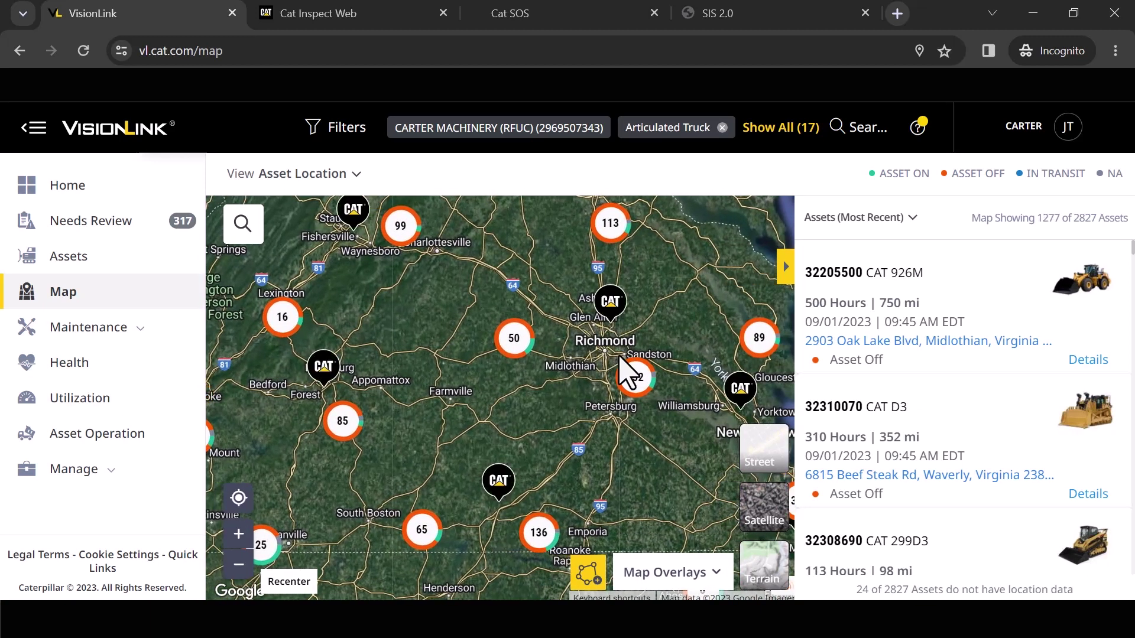
{"action": "scroll", "coordinate": [619, 357], "scroll_direction": "up", "scroll_amount": 3}
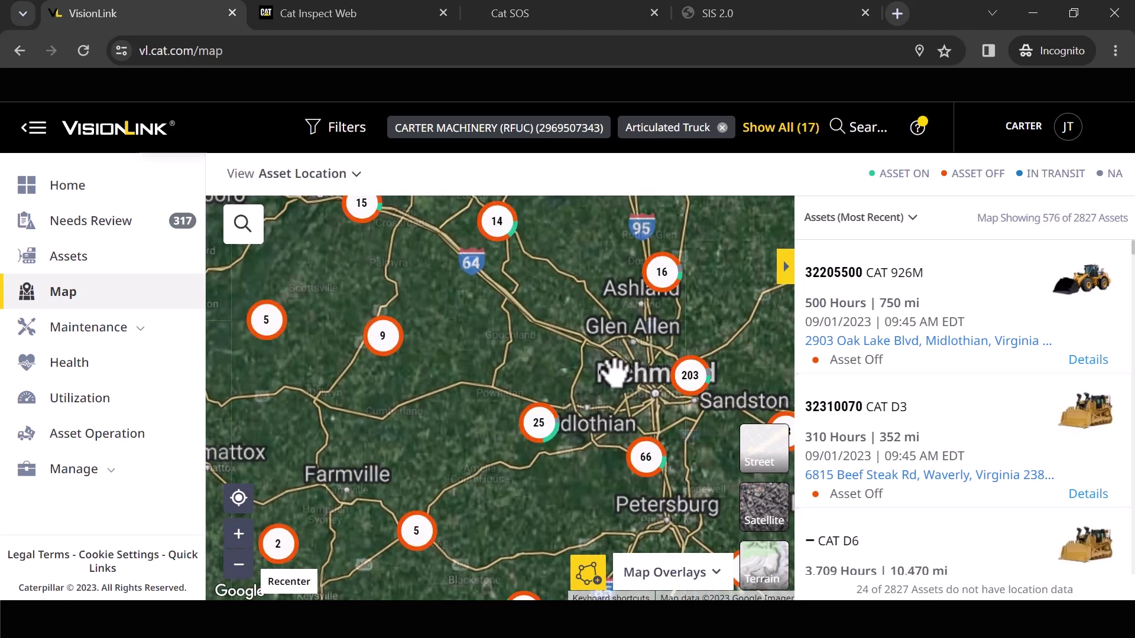
{"action": "left_click_drag", "start_coordinate": [612, 371], "coordinate": [516, 342]}
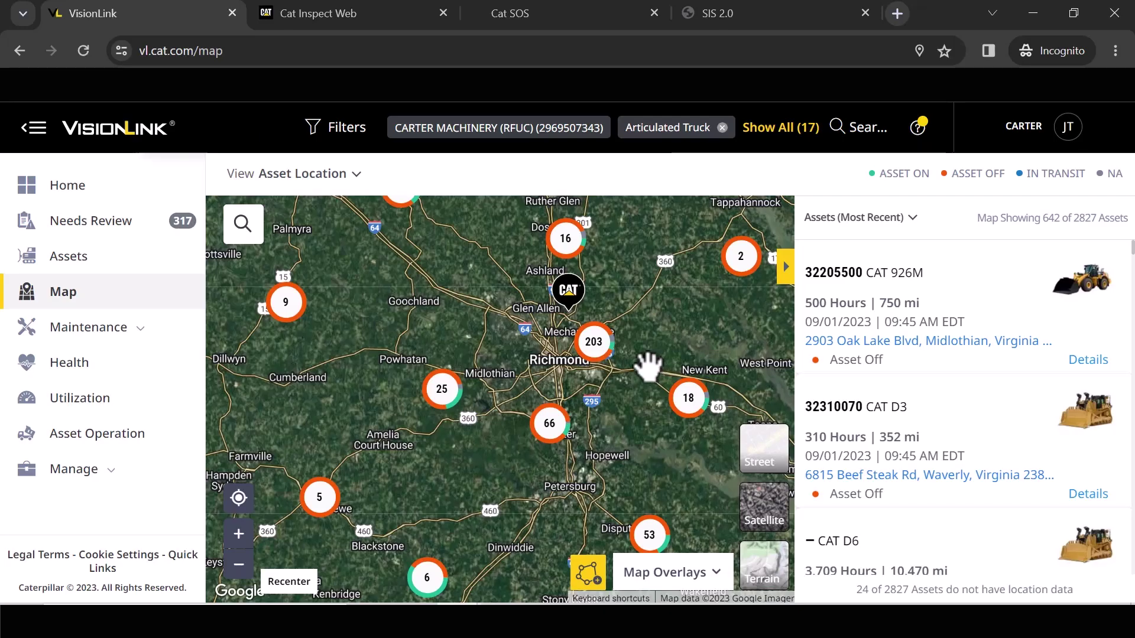
Zoom past Chamberlayne to the CAT shop site and begin a new geofence
{"action": "scroll", "coordinate": [648, 366], "scroll_direction": "up", "scroll_amount": 4}
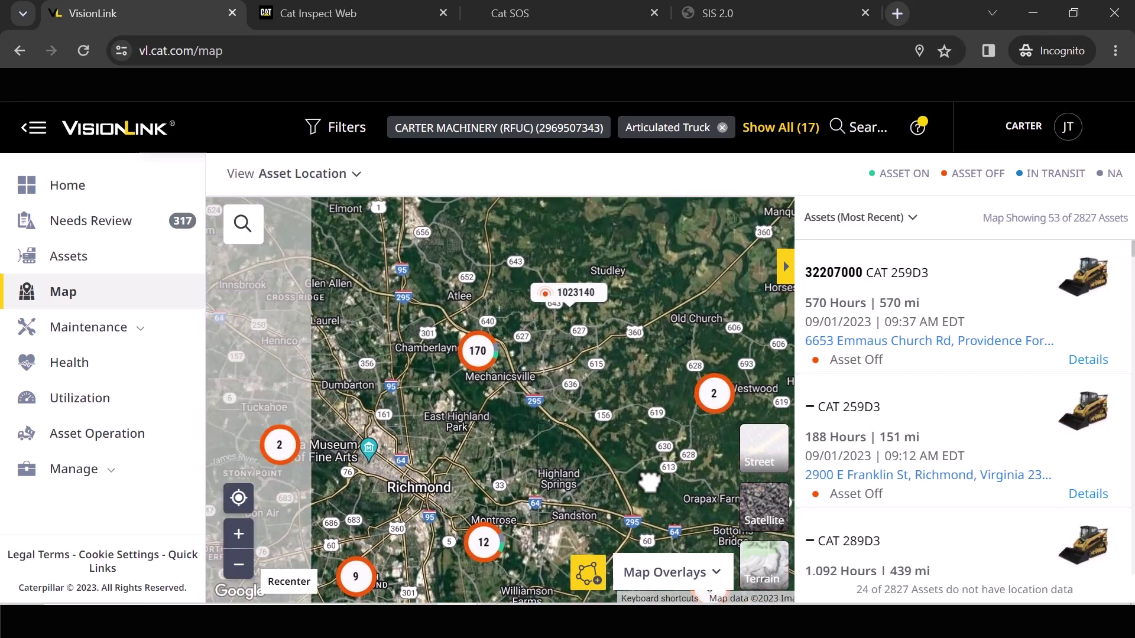
{"action": "scroll", "coordinate": [520, 384], "scroll_direction": "up", "scroll_amount": 3}
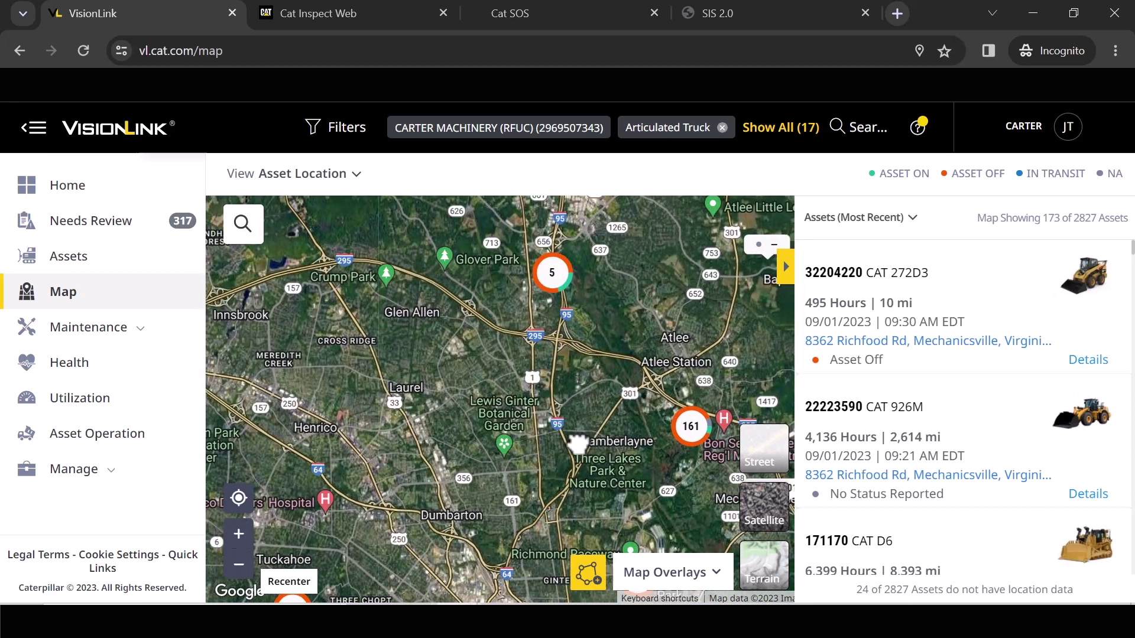
{"action": "left_click_drag", "start_coordinate": [578, 443], "coordinate": [455, 400]}
{"action": "scroll", "coordinate": [534, 391], "scroll_direction": "up", "scroll_amount": 5}
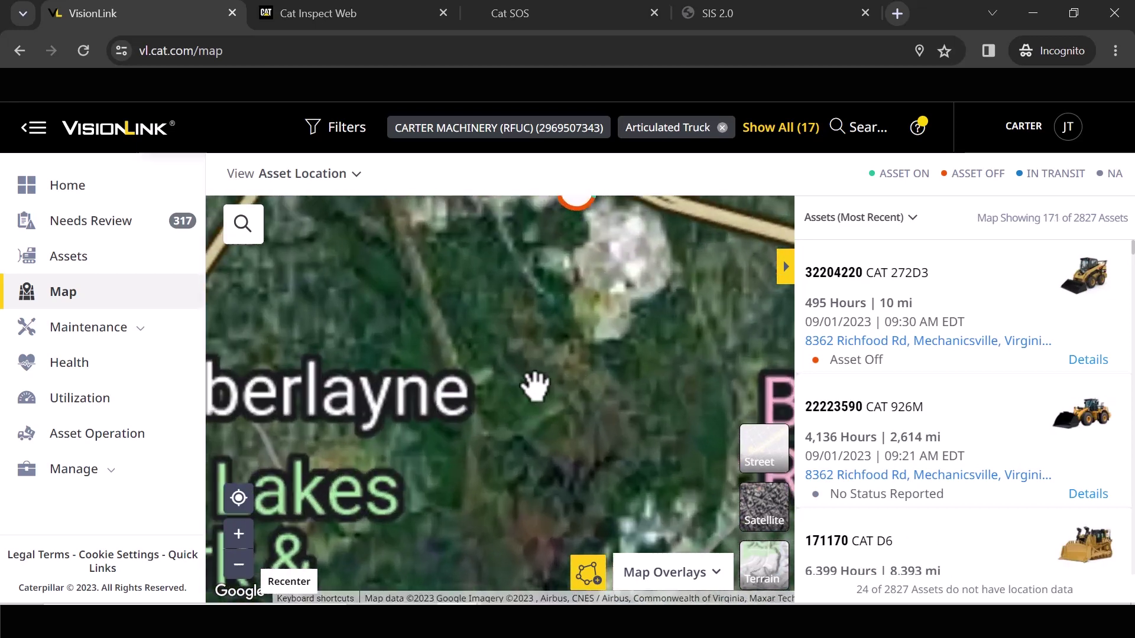
{"action": "left_click_drag", "start_coordinate": [532, 299], "coordinate": [514, 528]}
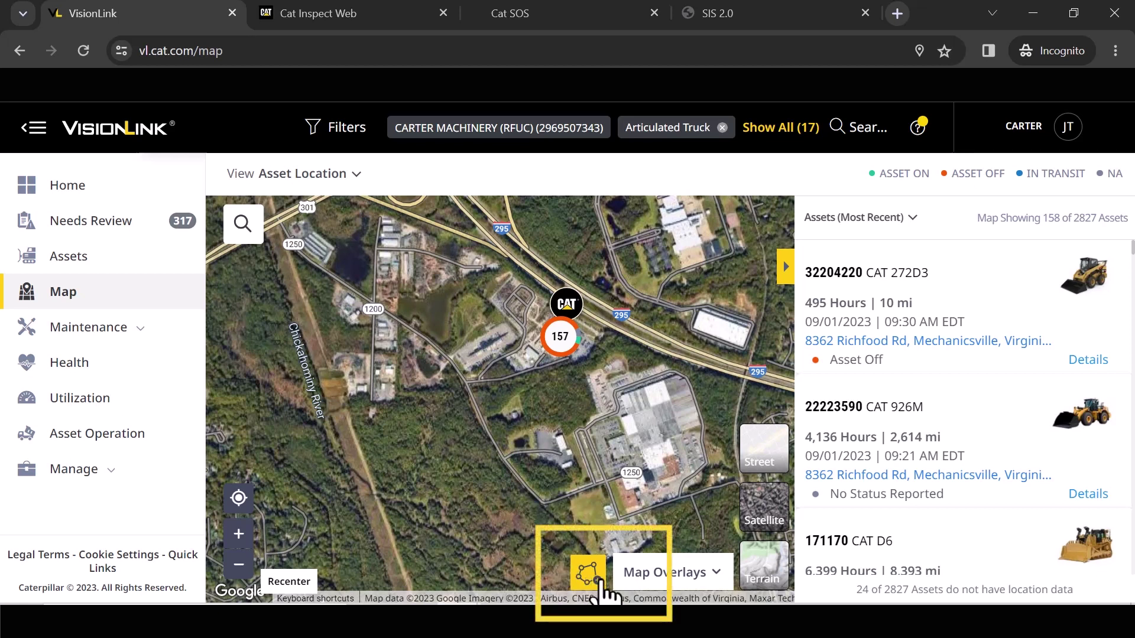
{"action": "left_click", "coordinate": [590, 573]}
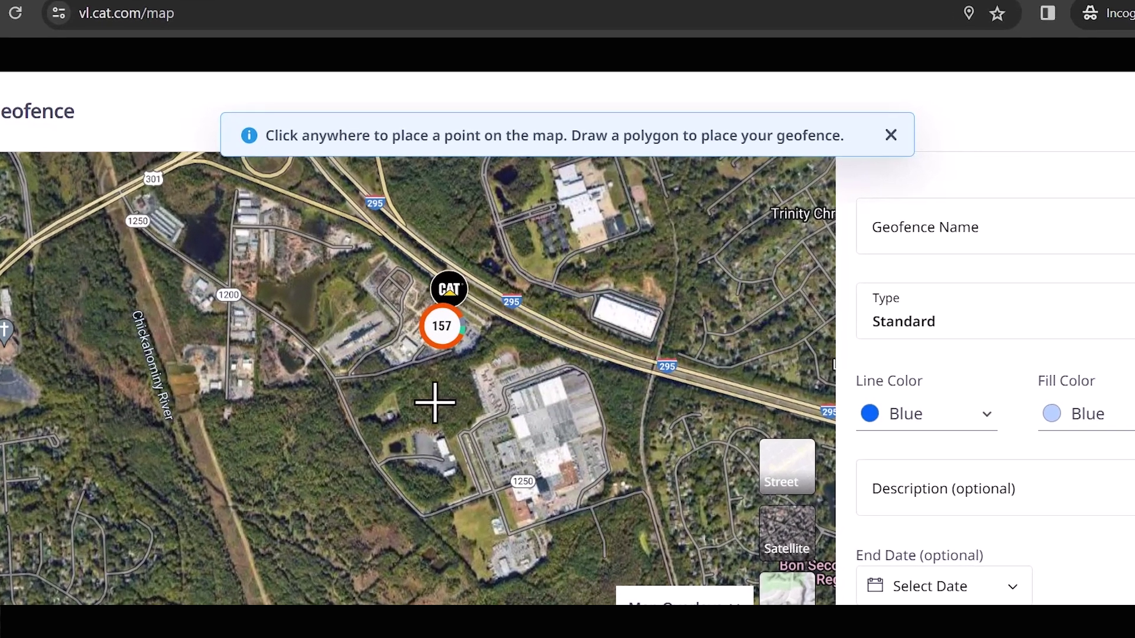
Place five geofence corners around the shop lot, extending up to highway 295
{"action": "left_click", "coordinate": [347, 405]}
{"action": "left_click", "coordinate": [455, 390]}
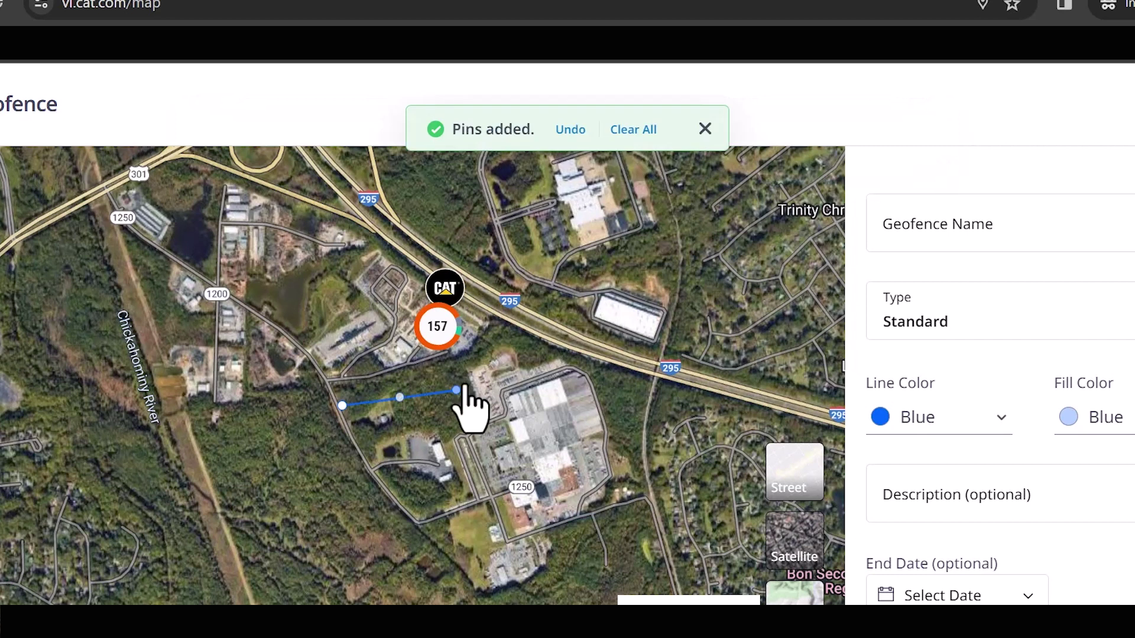
{"action": "left_click", "coordinate": [536, 323]}
{"action": "left_click", "coordinate": [392, 233]}
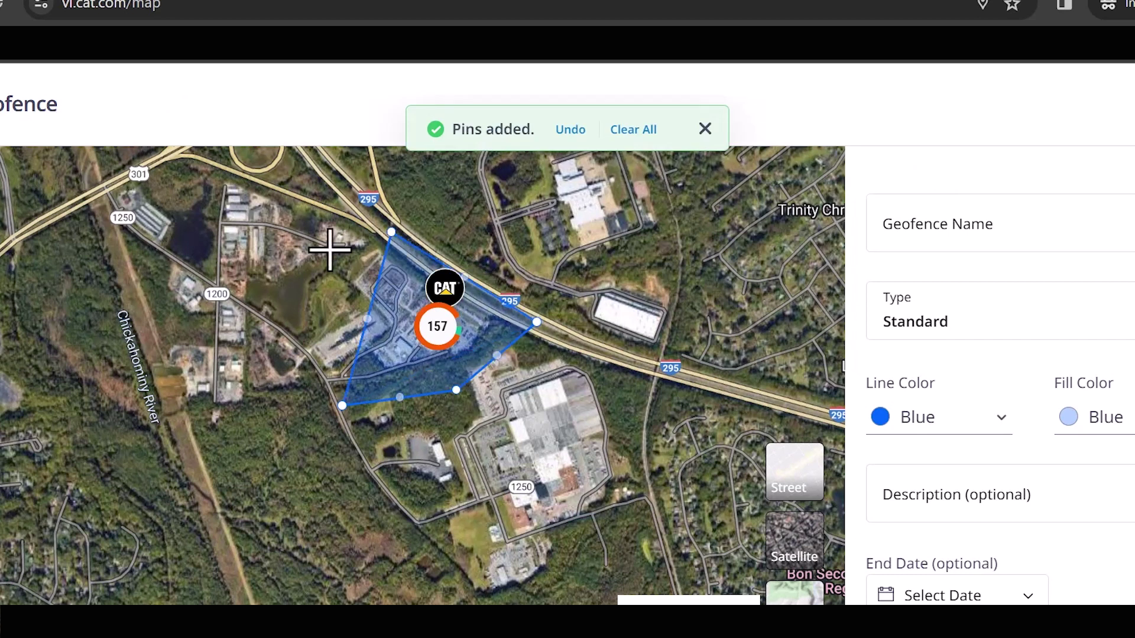
{"action": "left_click", "coordinate": [289, 270]}
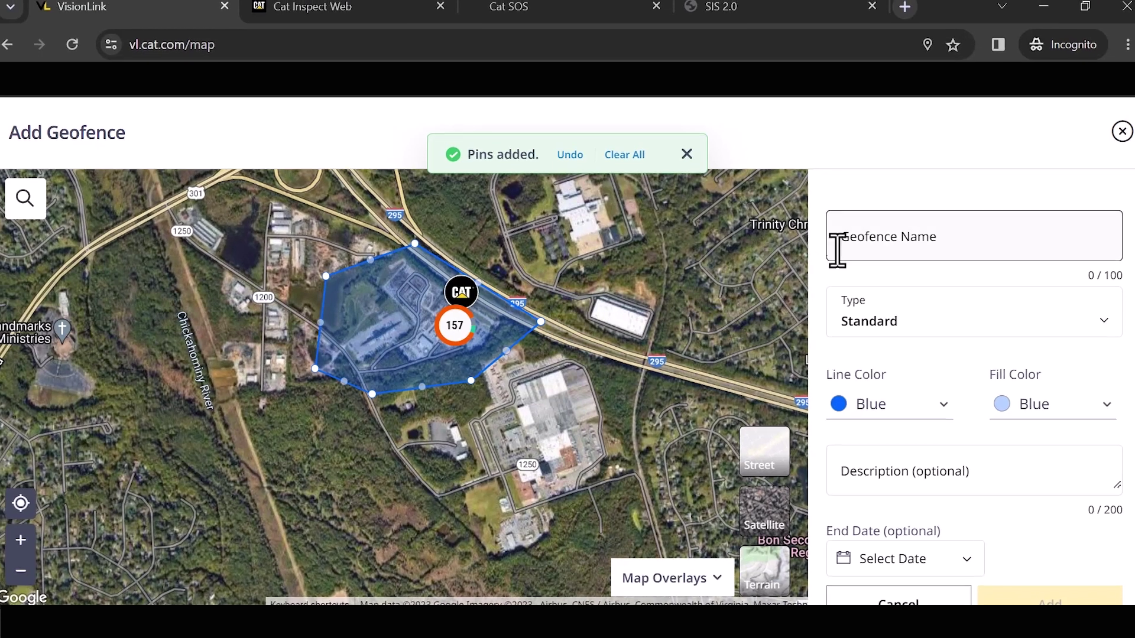
{"action": "left_click", "coordinate": [915, 242]}
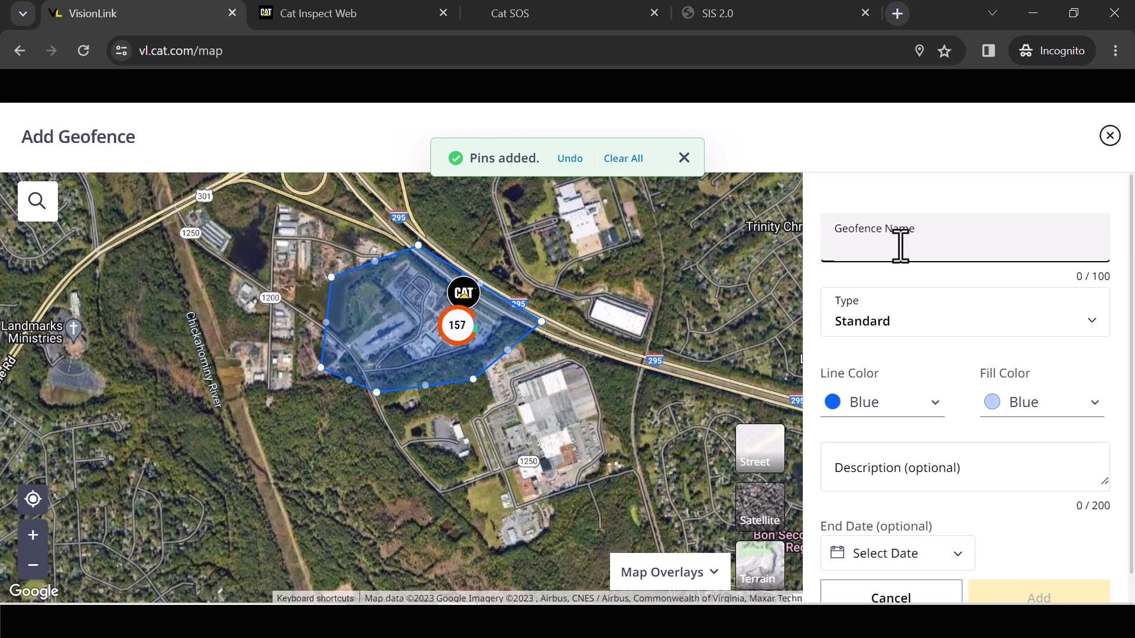
Enter 'Carter Shop' as the geofence name and check the type stays Standard
{"action": "type", "text": "Shop"}
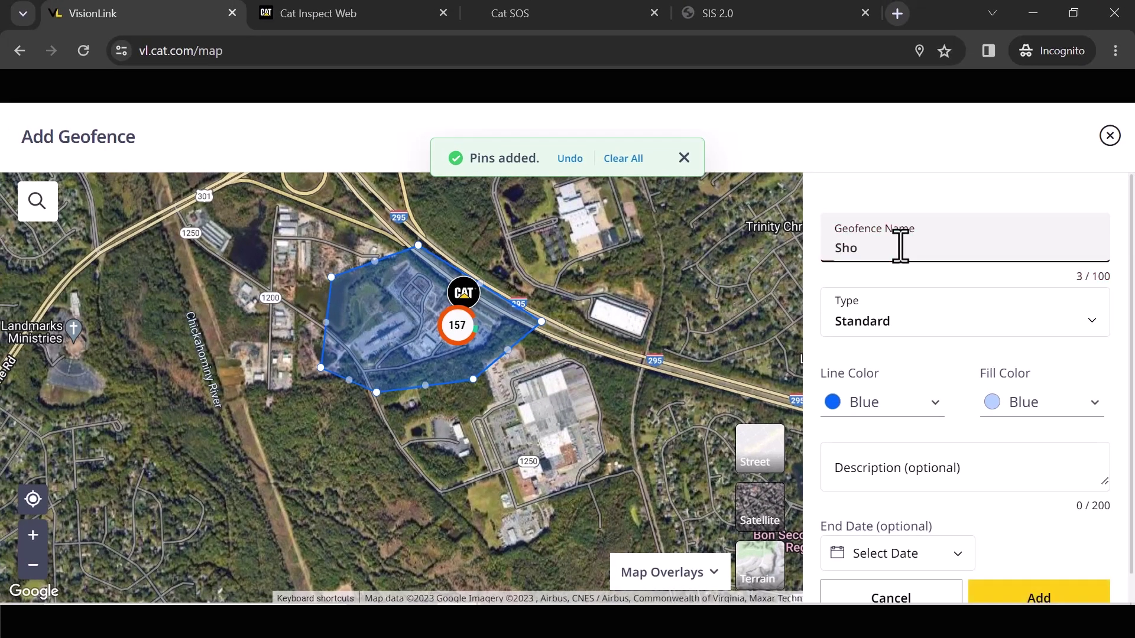
{"action": "key", "text": "BackSpace"}
{"action": "key", "text": "BackSpace"}
{"action": "type", "text": "Carter"}
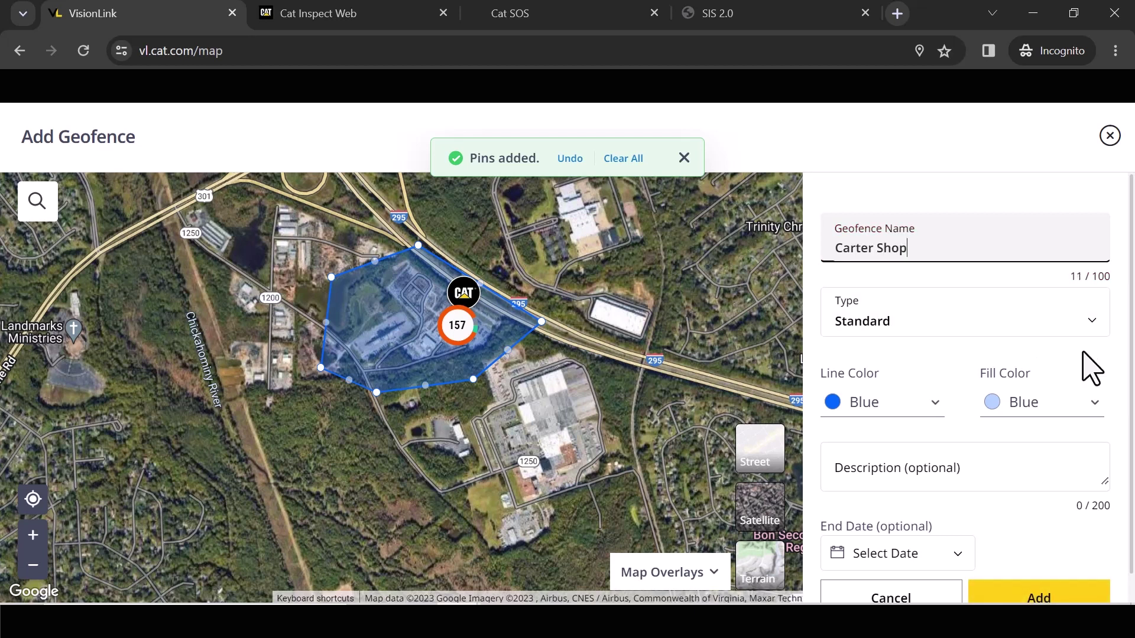
{"action": "left_click", "coordinate": [1021, 322]}
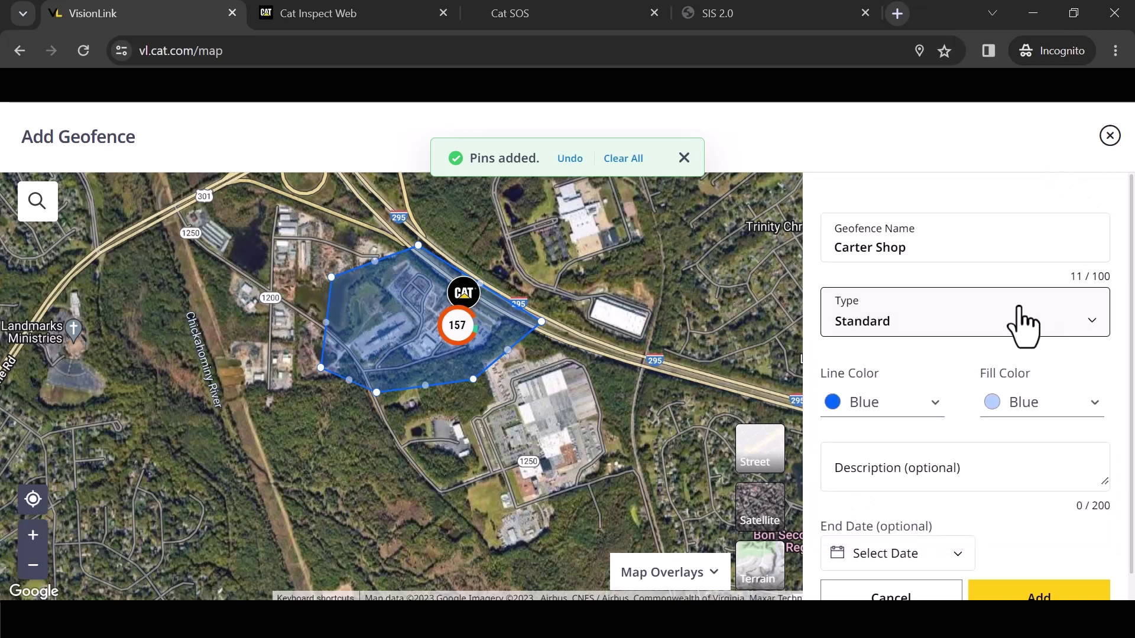
Scroll the Add Geofence form down to bring the Add button into view
{"action": "scroll", "coordinate": [1022, 328], "scroll_direction": "down", "scroll_amount": 1}
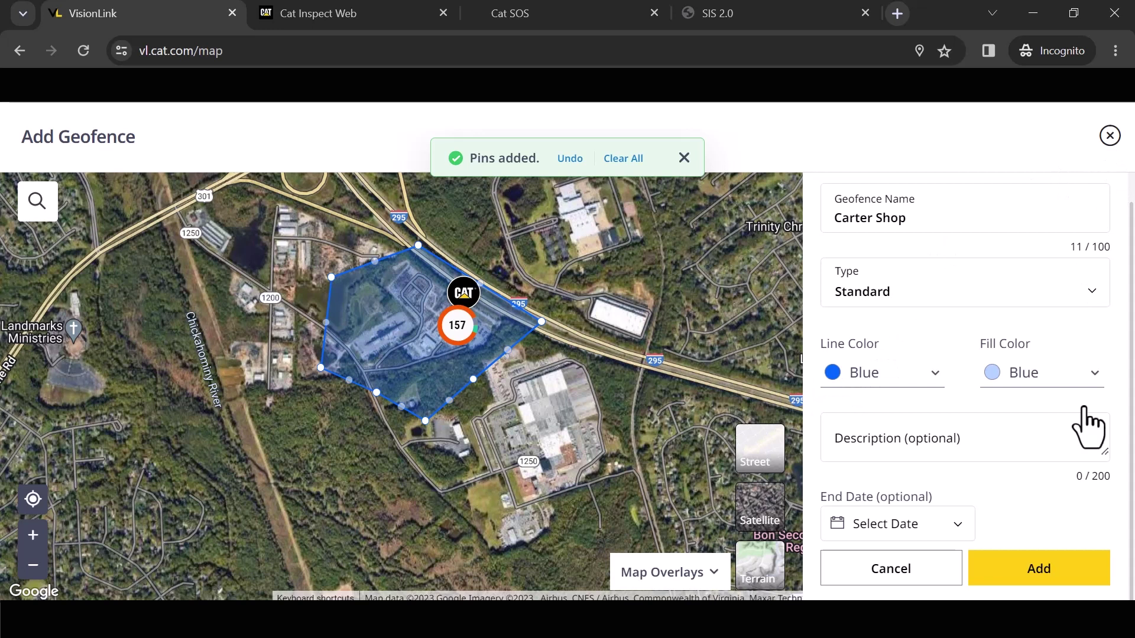
Add the Carter Shop geofence and return to the asset Map page
{"action": "left_click", "coordinate": [998, 568]}
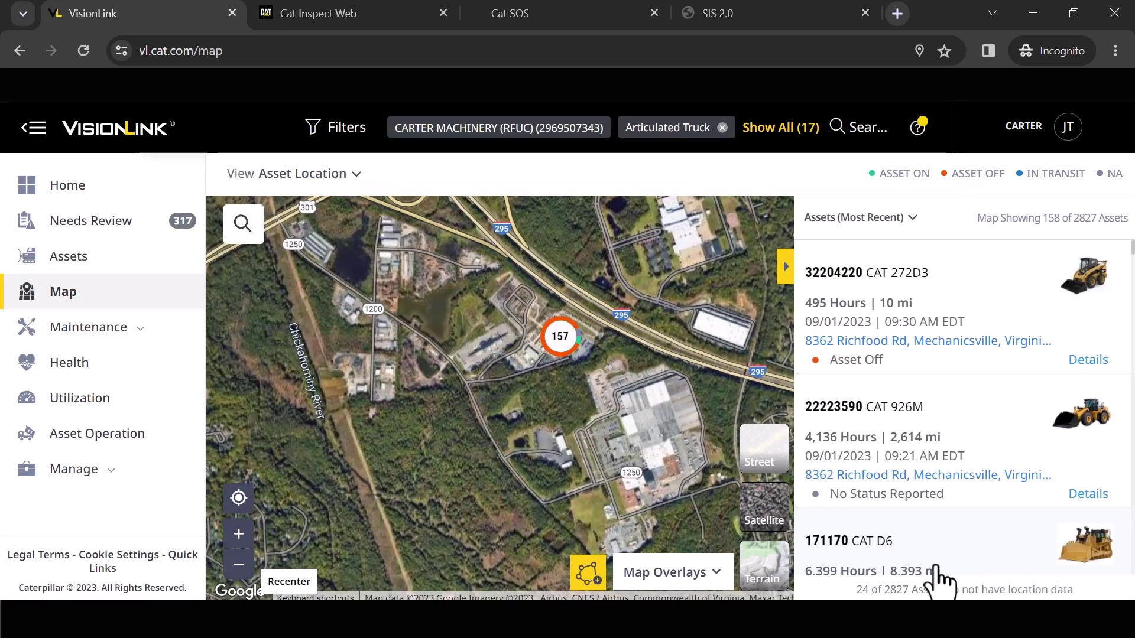